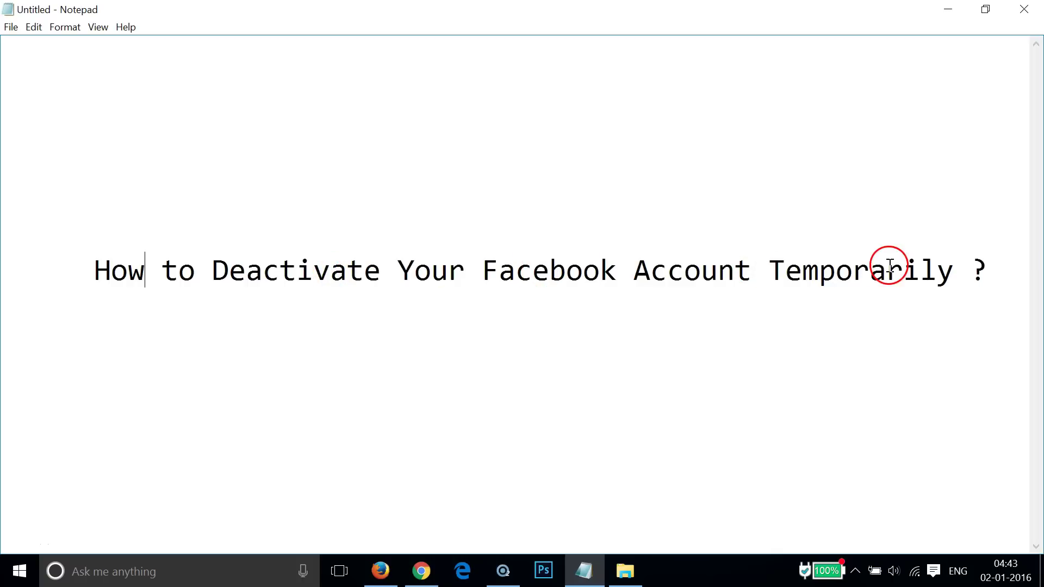
- Bring Firefox forward on the Facebook profile and open the account menu
{"action": "left_click", "coordinate": [380, 571]}
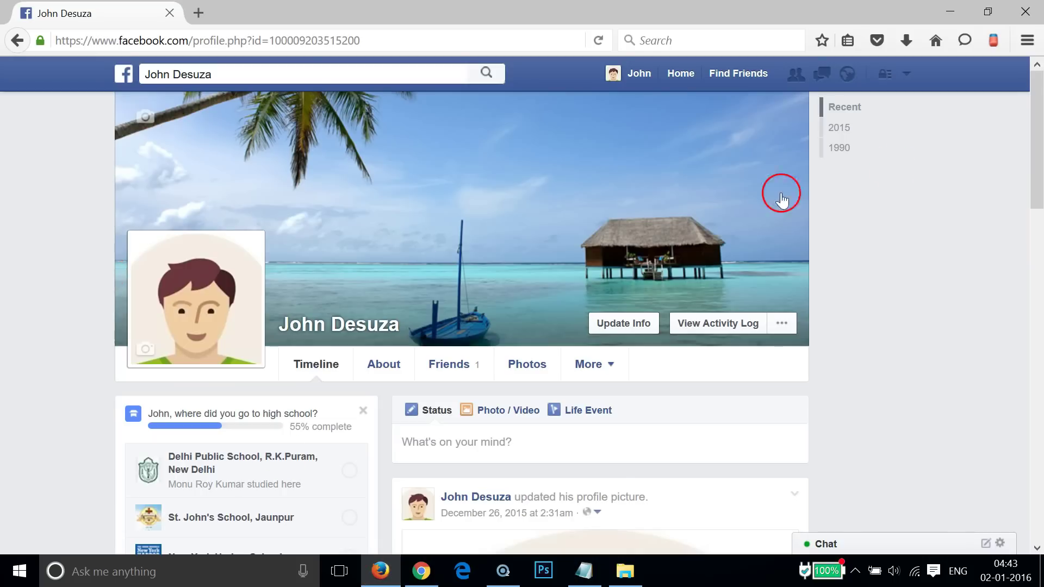
{"action": "left_click", "coordinate": [908, 75]}
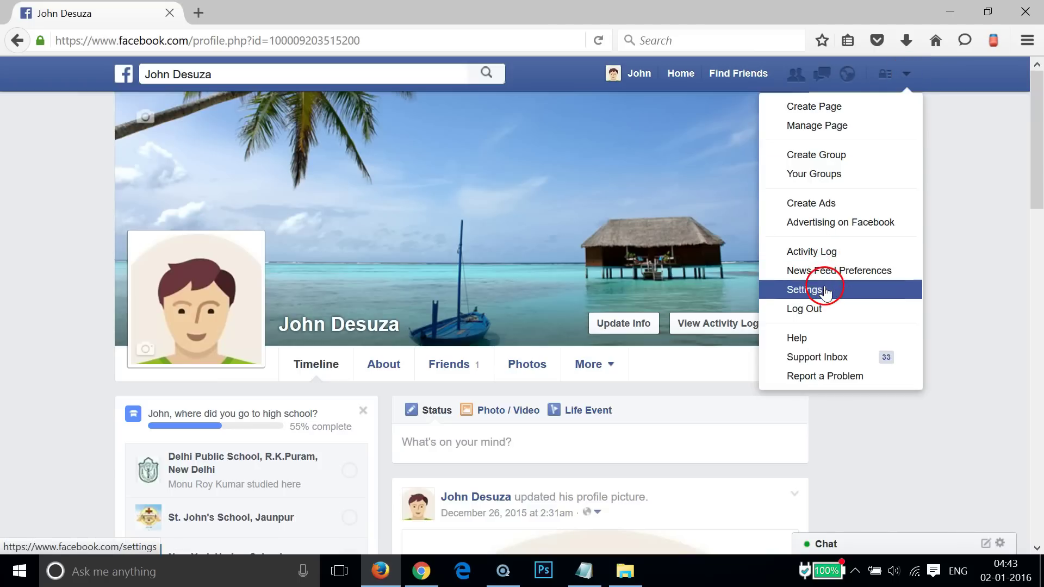
- Go to Settings, then Security, and expand the Deactivate Your Account section
{"action": "left_click", "coordinate": [804, 290]}
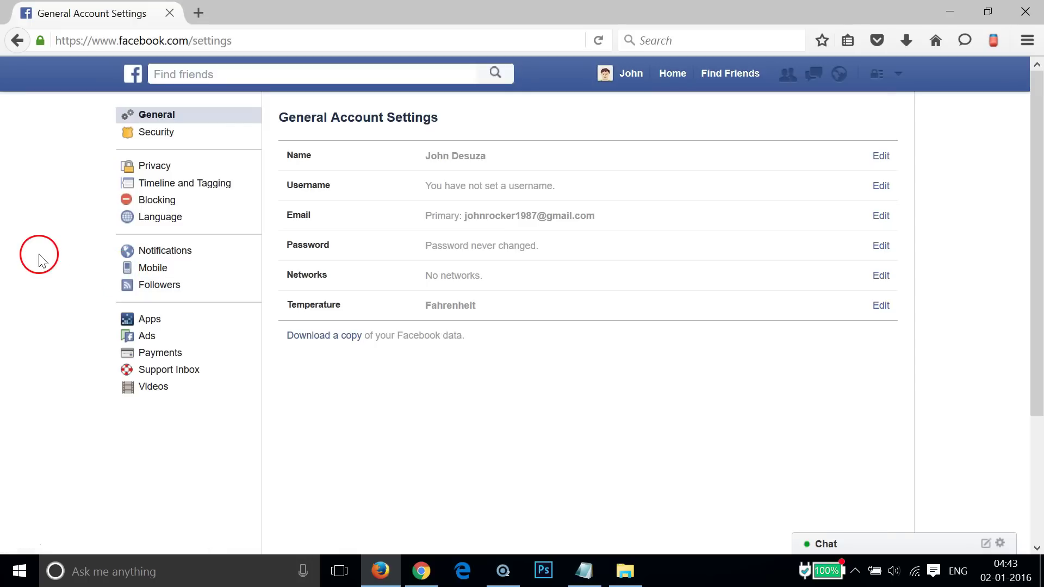
{"action": "left_click", "coordinate": [183, 135]}
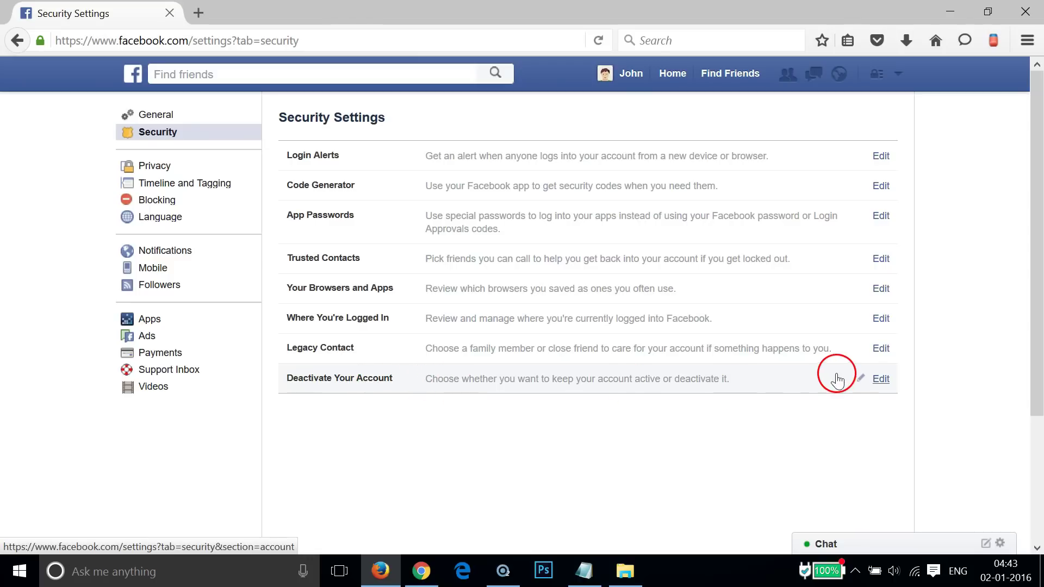
{"action": "left_click", "coordinate": [881, 380]}
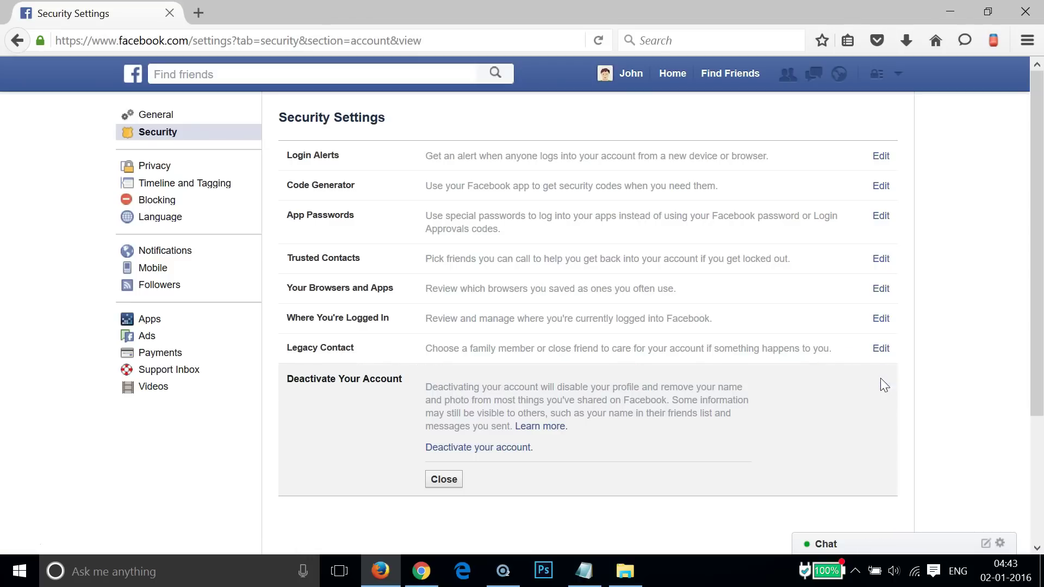
{"action": "scroll", "coordinate": [670, 380], "scroll_direction": "down", "scroll_amount": 3}
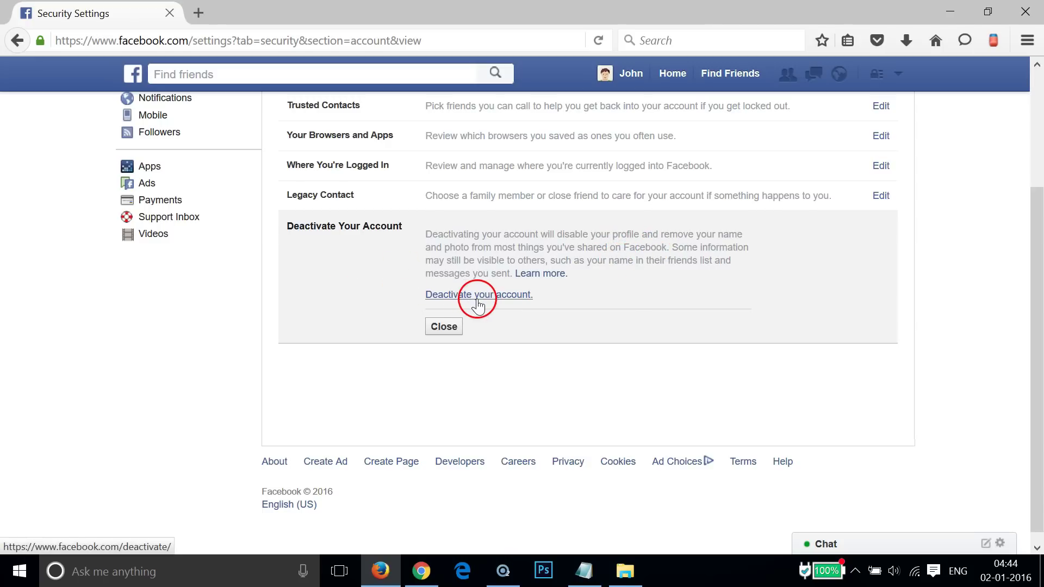
- Follow the 'Deactivate your account.' link and select the Please explain further box
{"action": "left_click", "coordinate": [499, 296]}
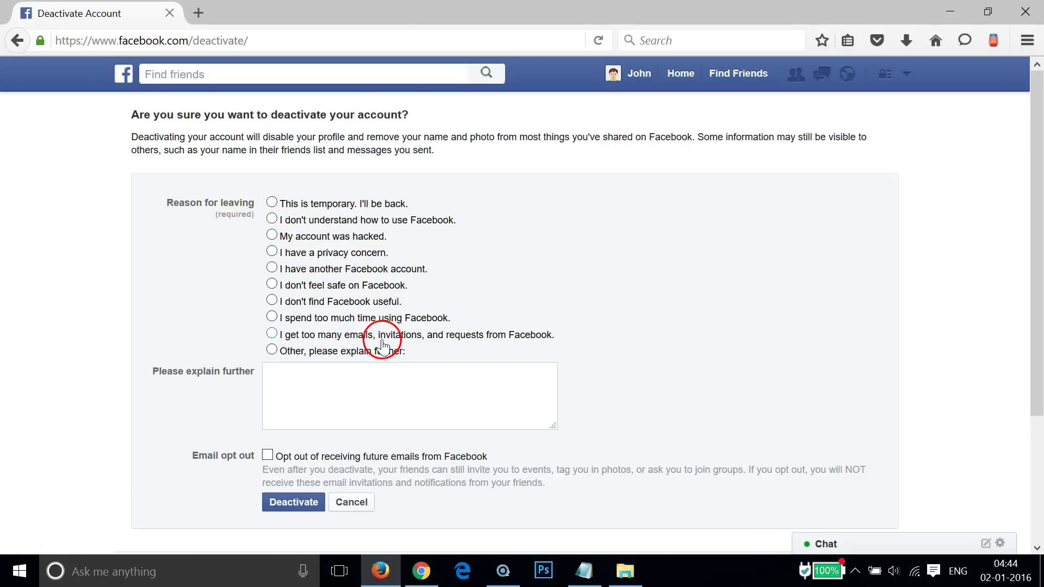
{"action": "scroll", "coordinate": [384, 341], "scroll_direction": "down", "scroll_amount": 3}
{"action": "left_click", "coordinate": [324, 291]}
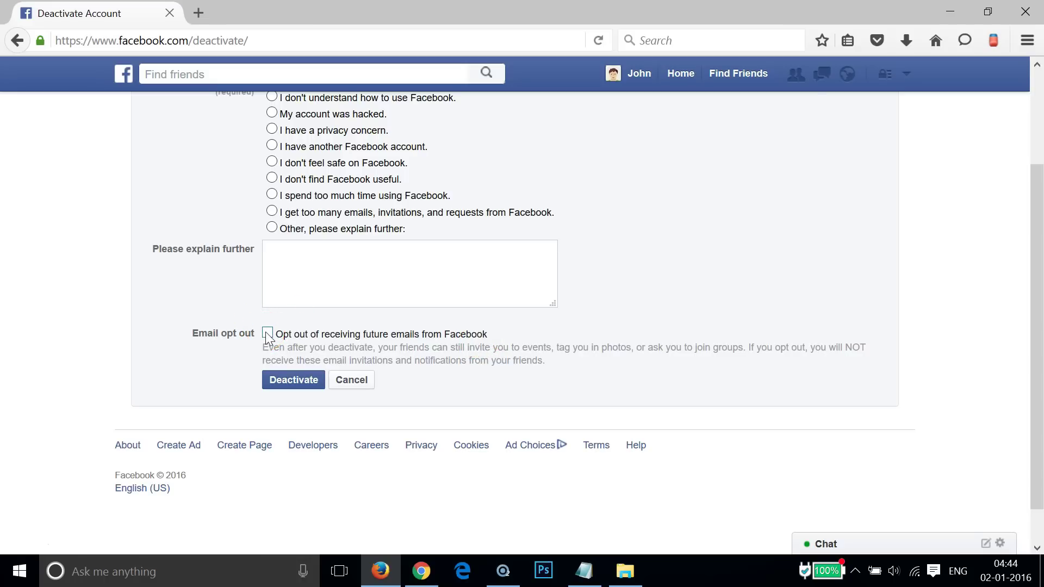
{"action": "scroll", "coordinate": [293, 321], "scroll_direction": "up", "scroll_amount": 3}
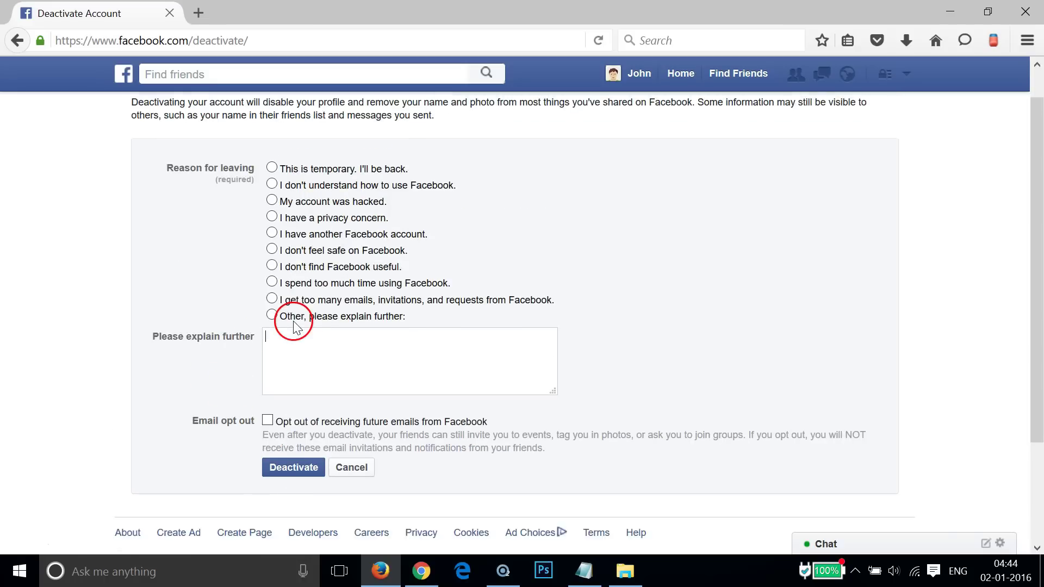
{"action": "scroll", "coordinate": [293, 321], "scroll_direction": "down", "scroll_amount": 4}
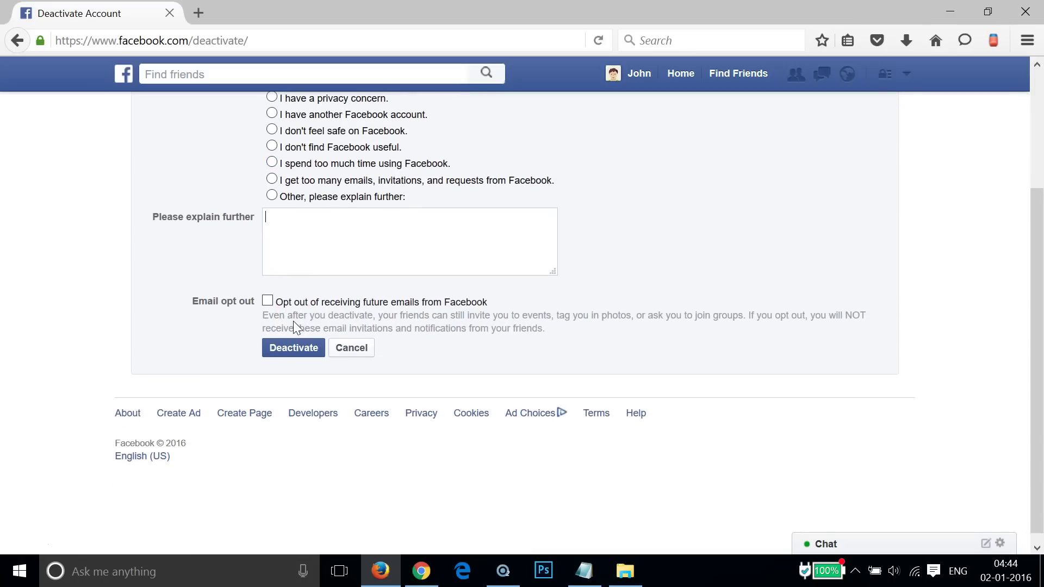
{"action": "scroll", "coordinate": [293, 320], "scroll_direction": "down", "scroll_amount": 1}
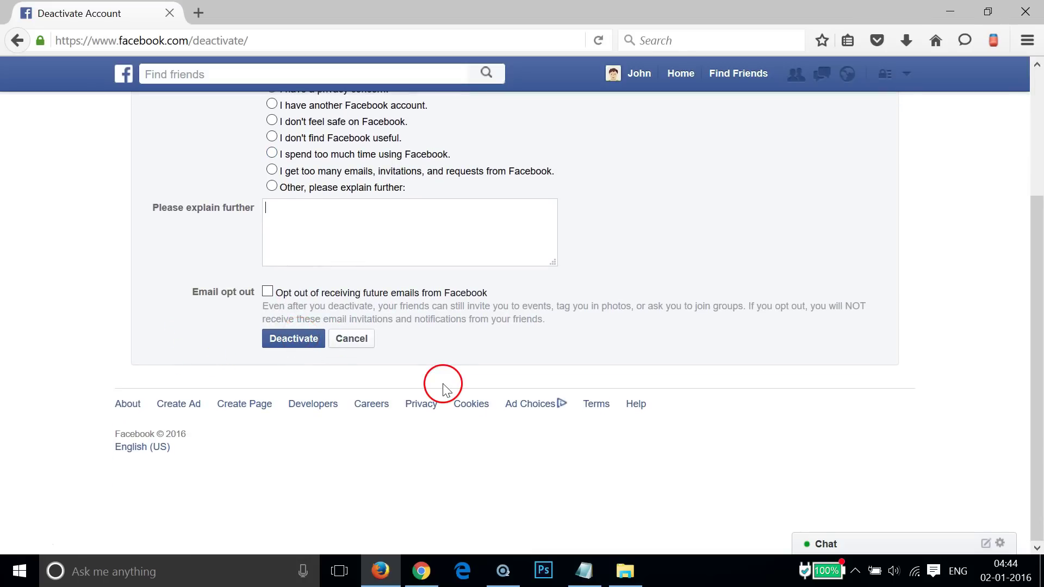
- Switch to the Notepad note 'How to Deactivate Your Facebook Account Temporarily ?'
{"action": "left_click", "coordinate": [585, 571]}
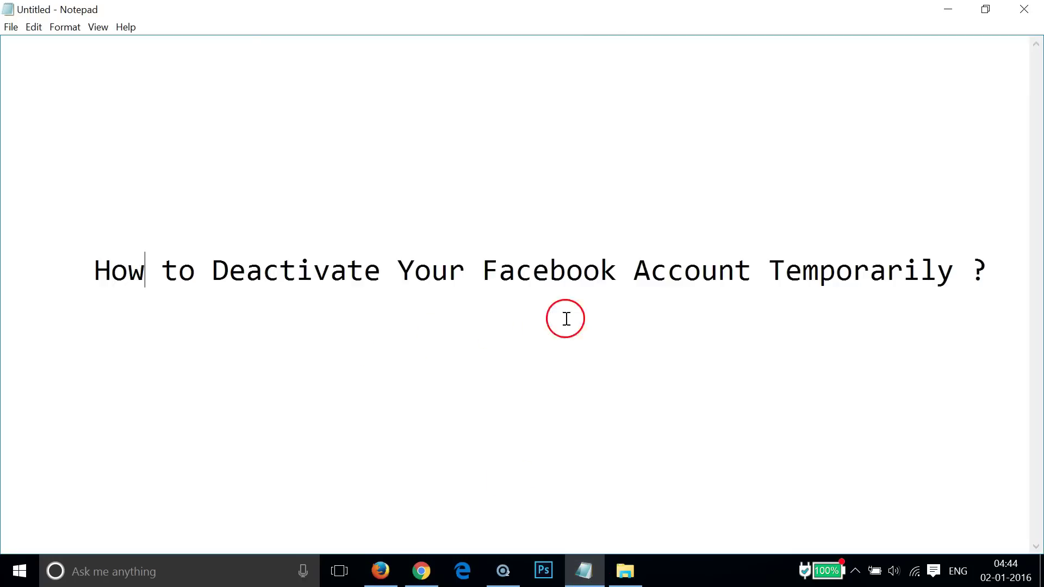
{"action": "left_click", "coordinate": [476, 297]}
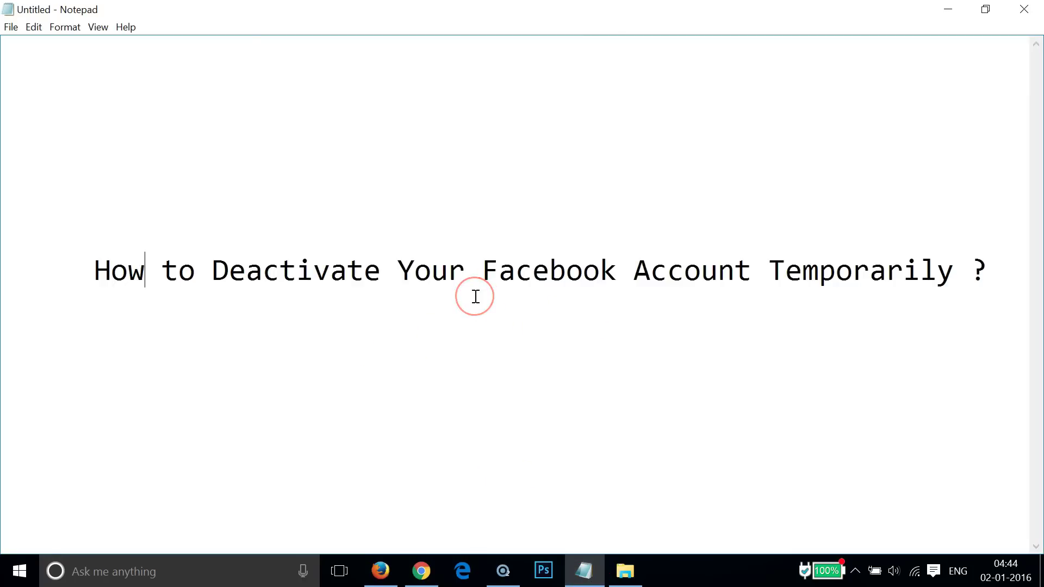